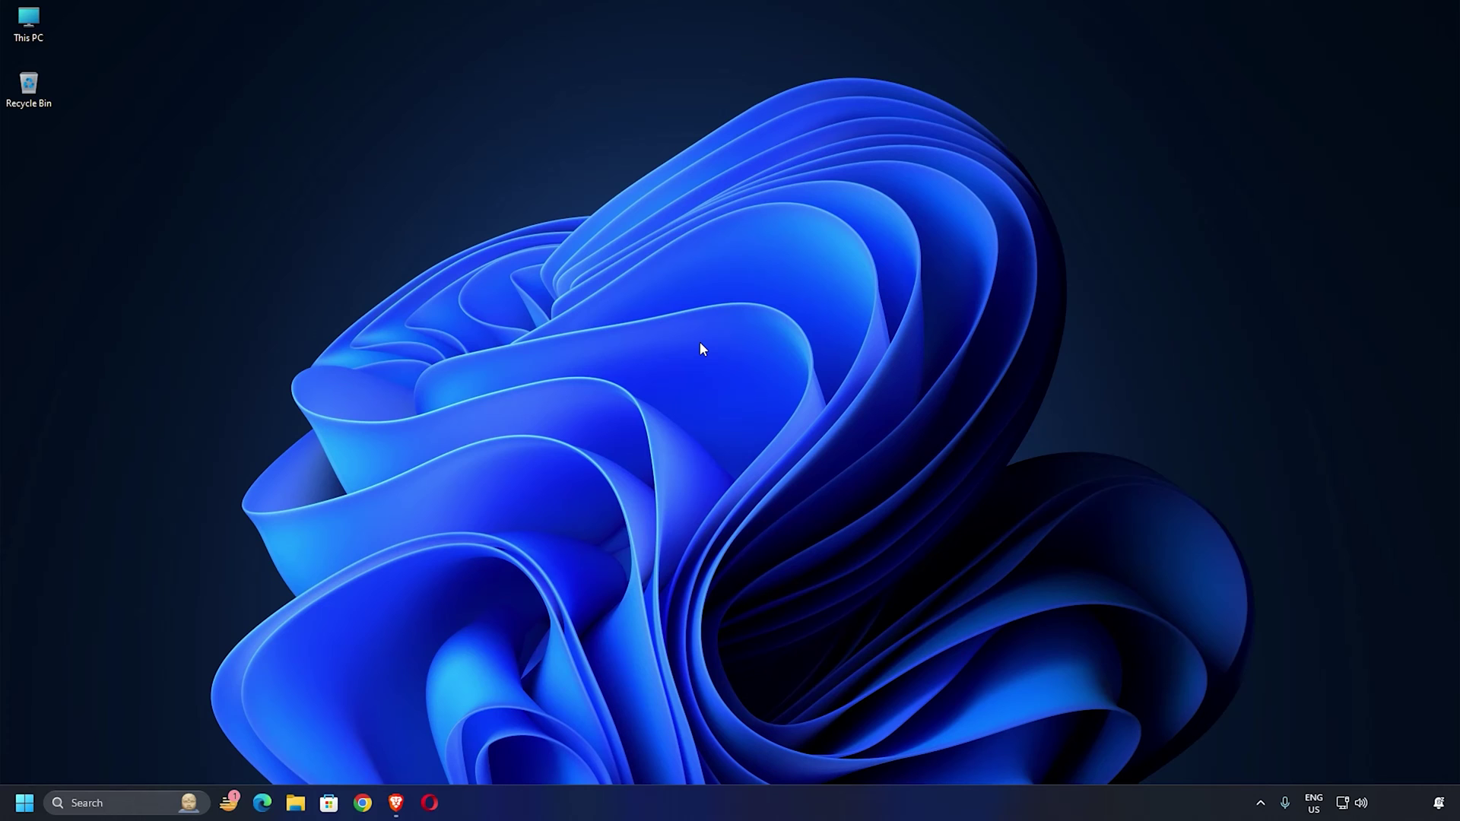
Step: Launch Performance Monitor by searching 'perfmon' in Windows Search
key("super")
type("perfm")
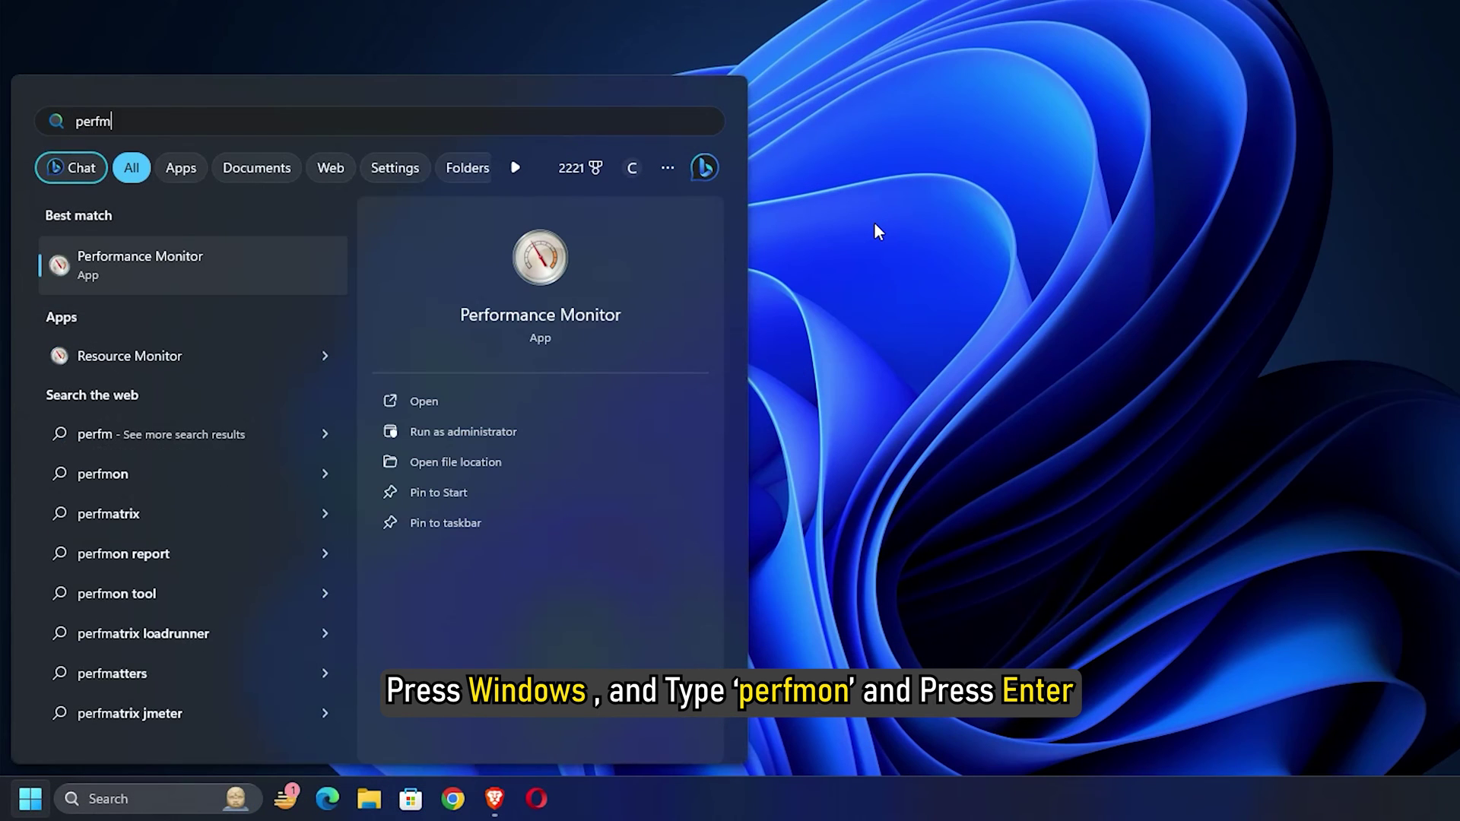
type("on")
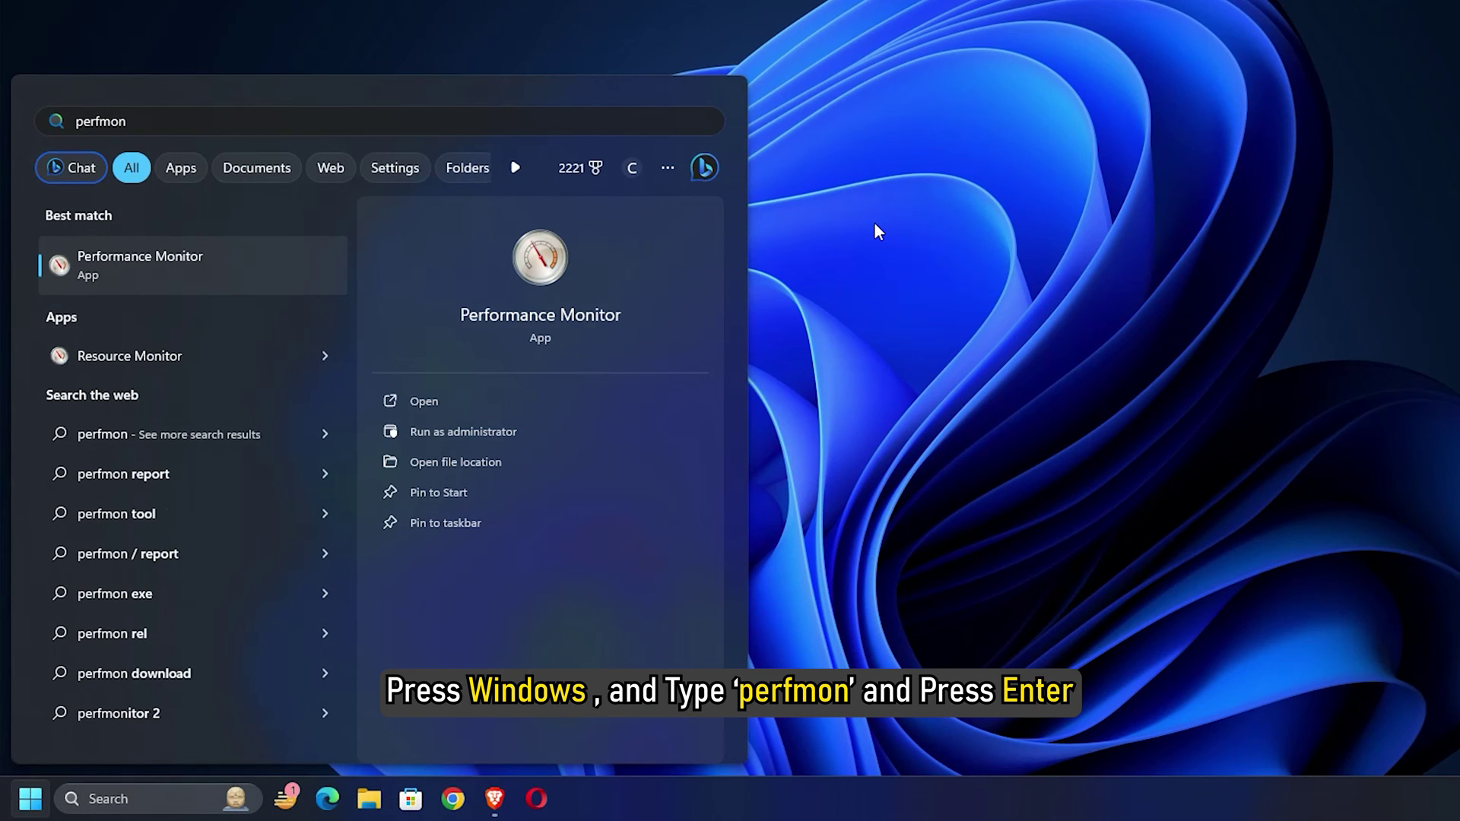
key("Return")
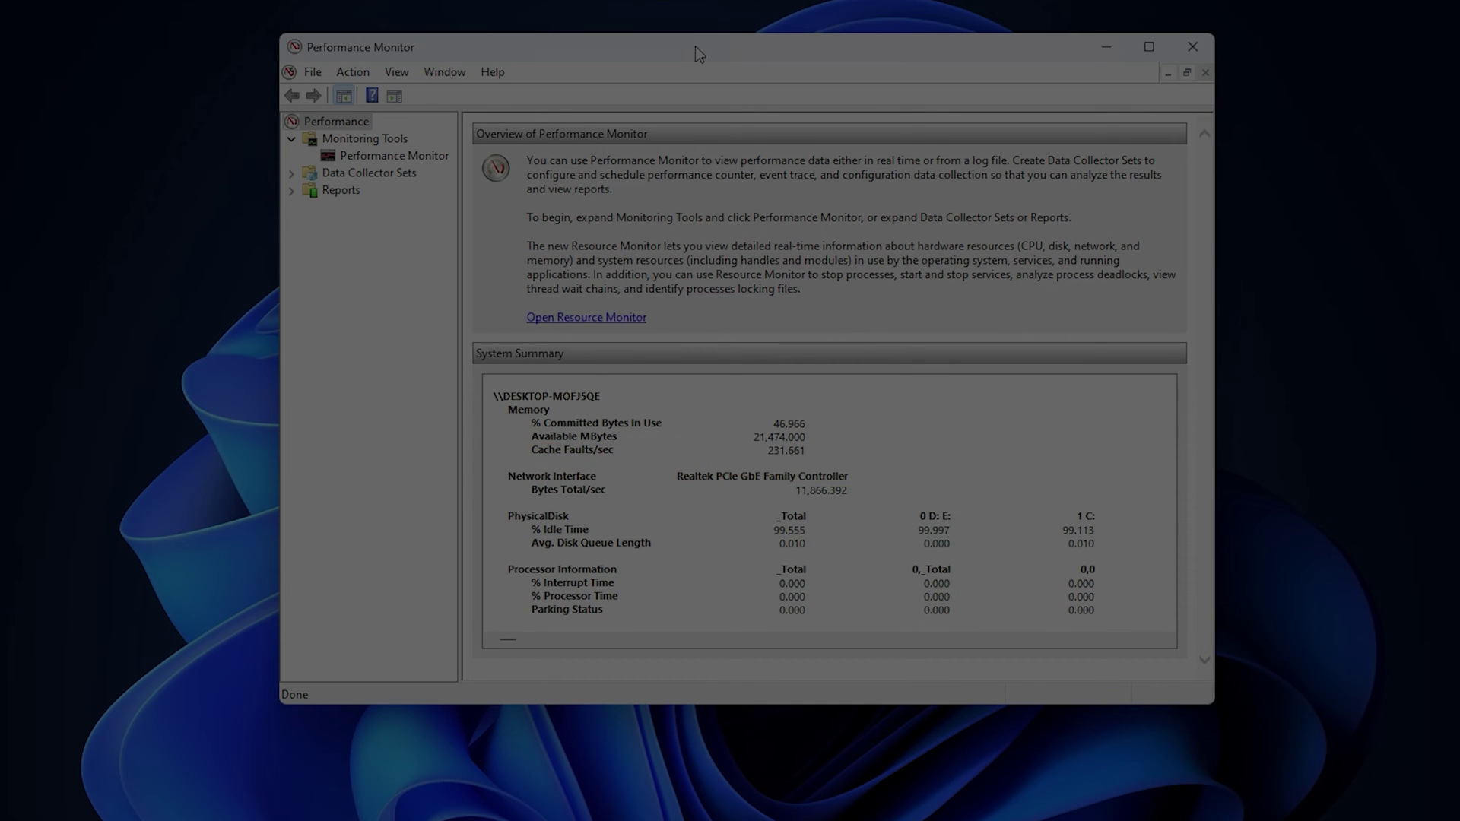
Step: Start the System Performance collector set under Data Collector Sets > System
left_click(341, 124)
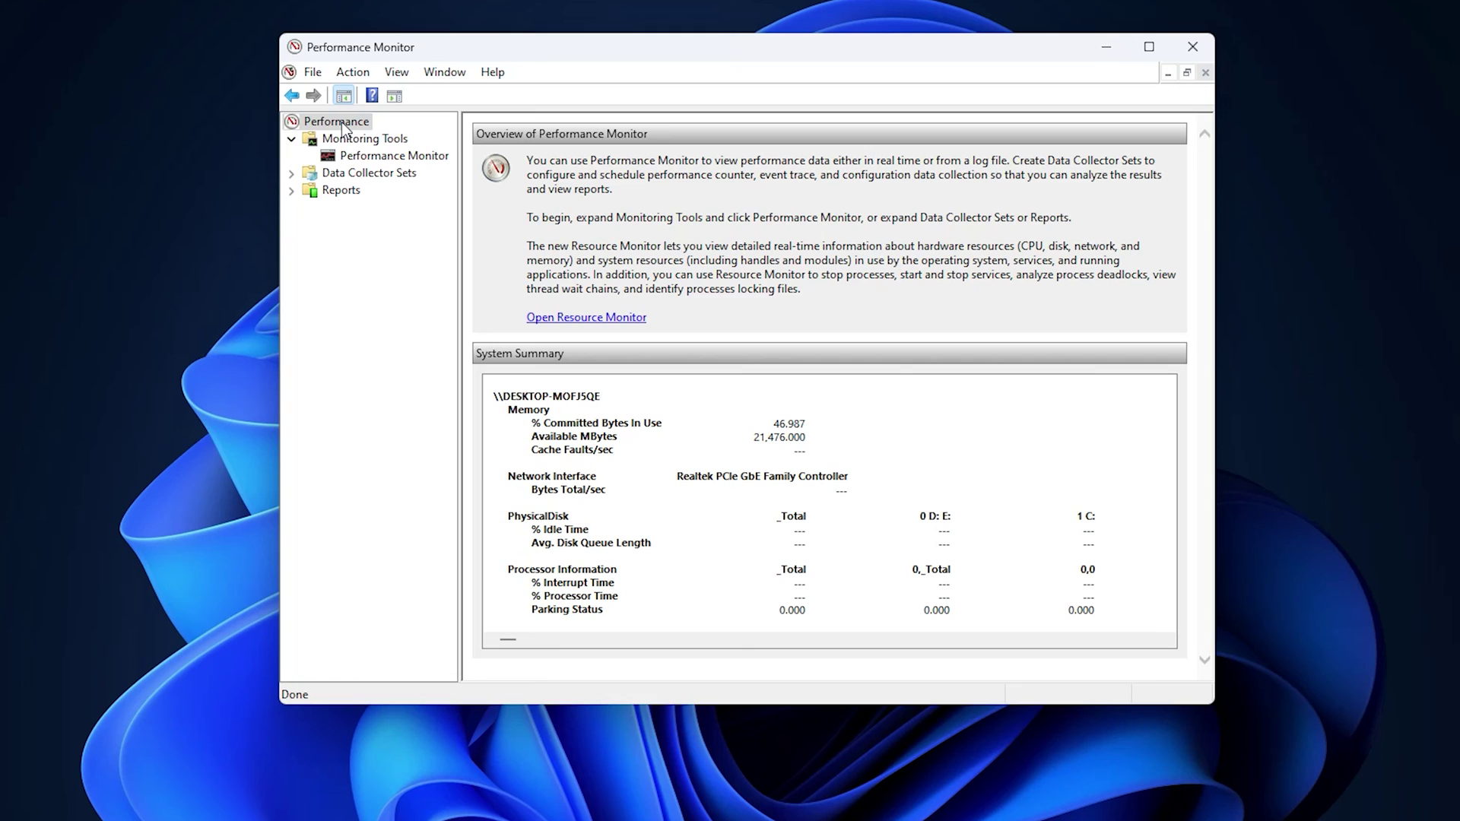
left_click(291, 173)
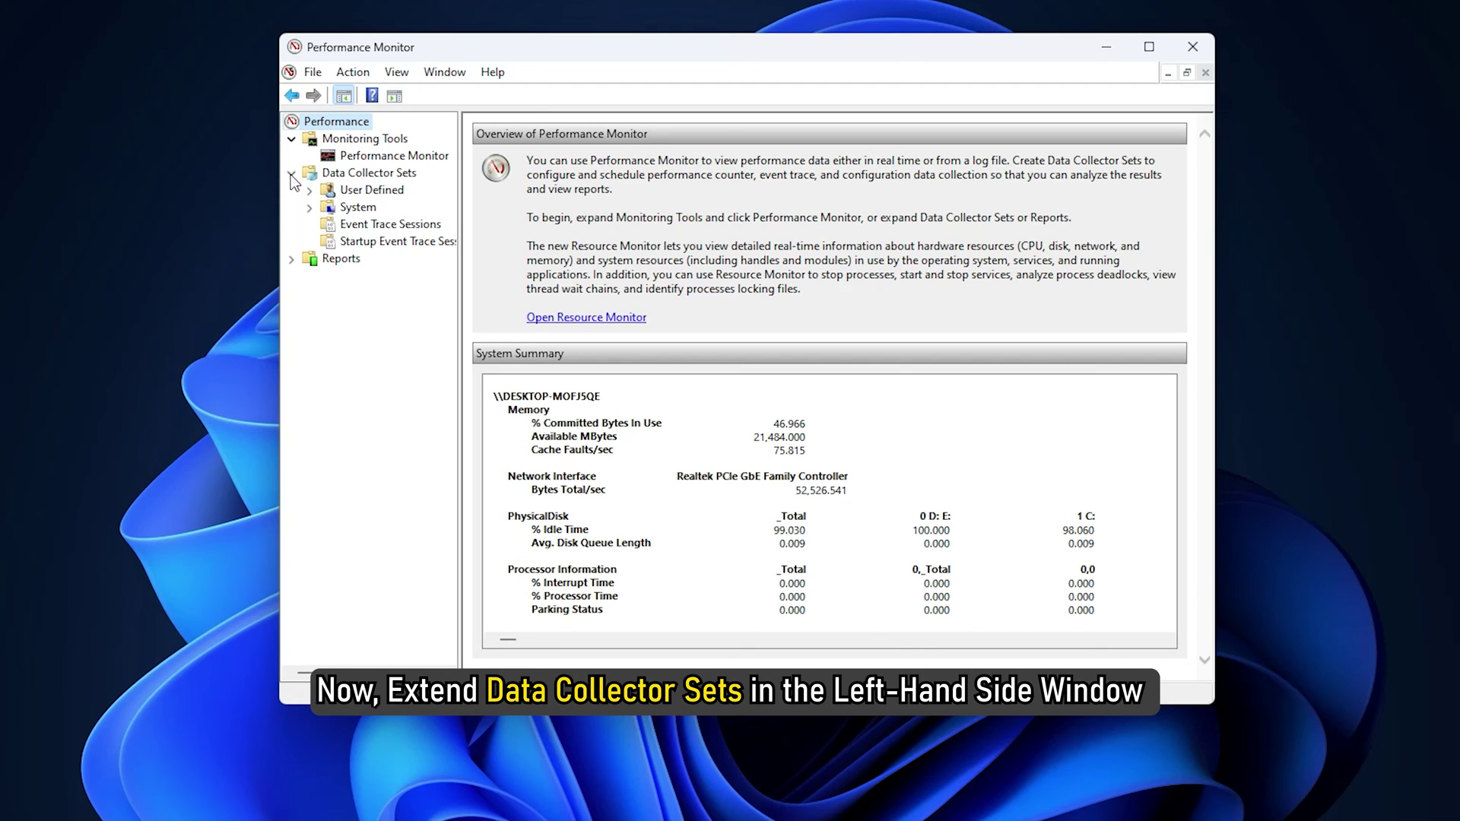
left_click(309, 207)
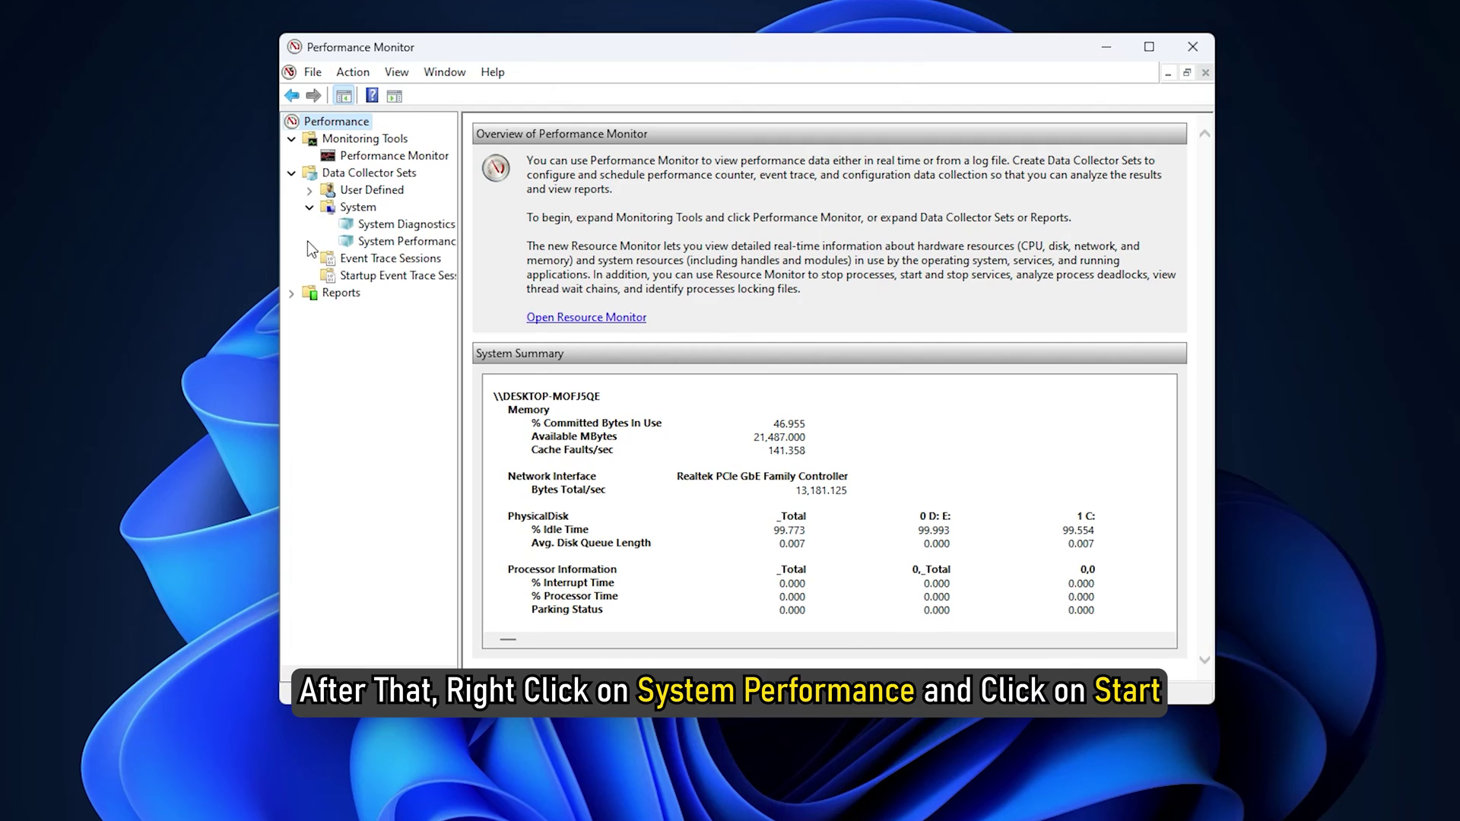
right_click(370, 241)
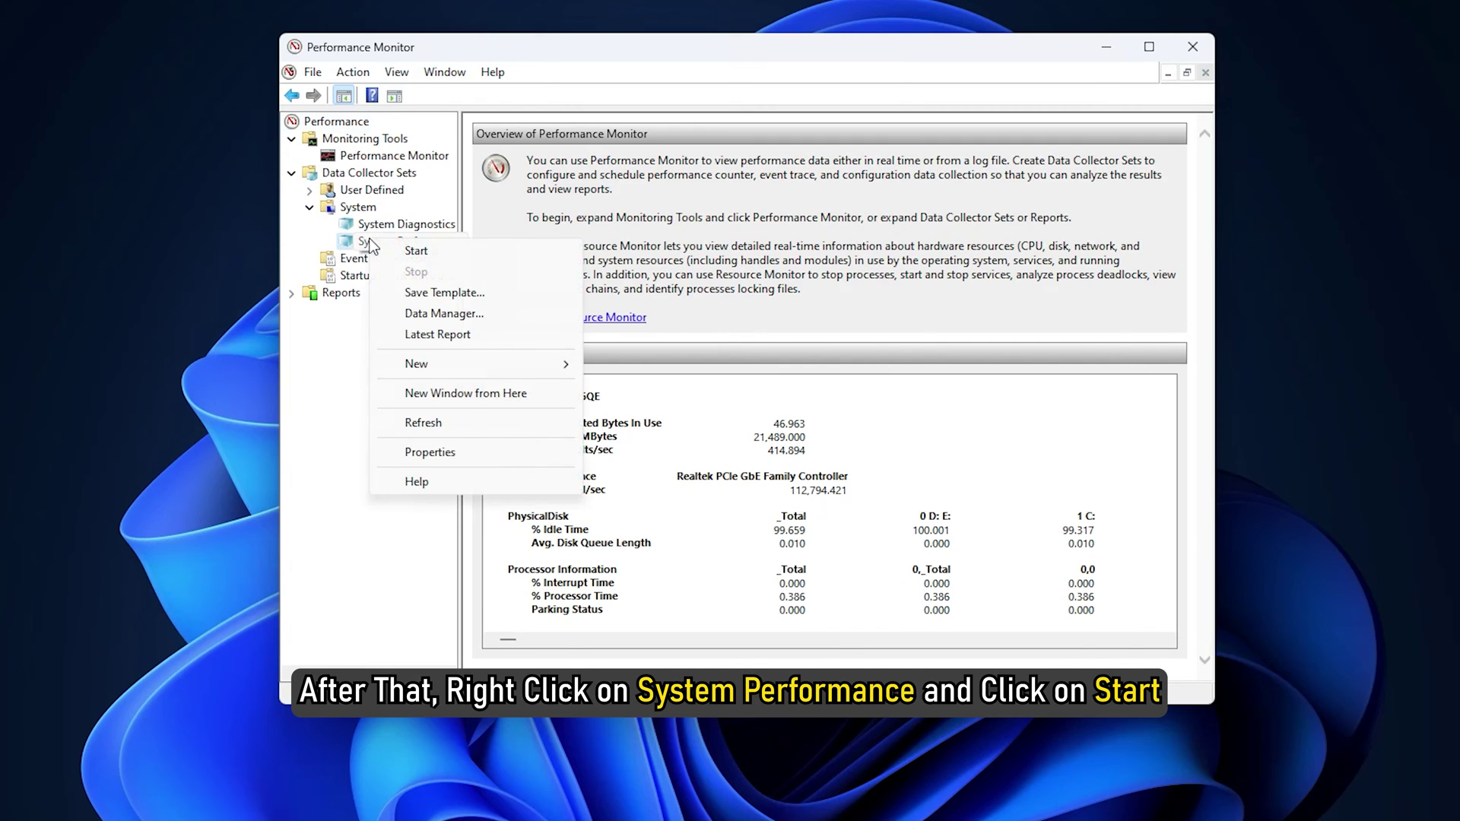
left_click(440, 252)
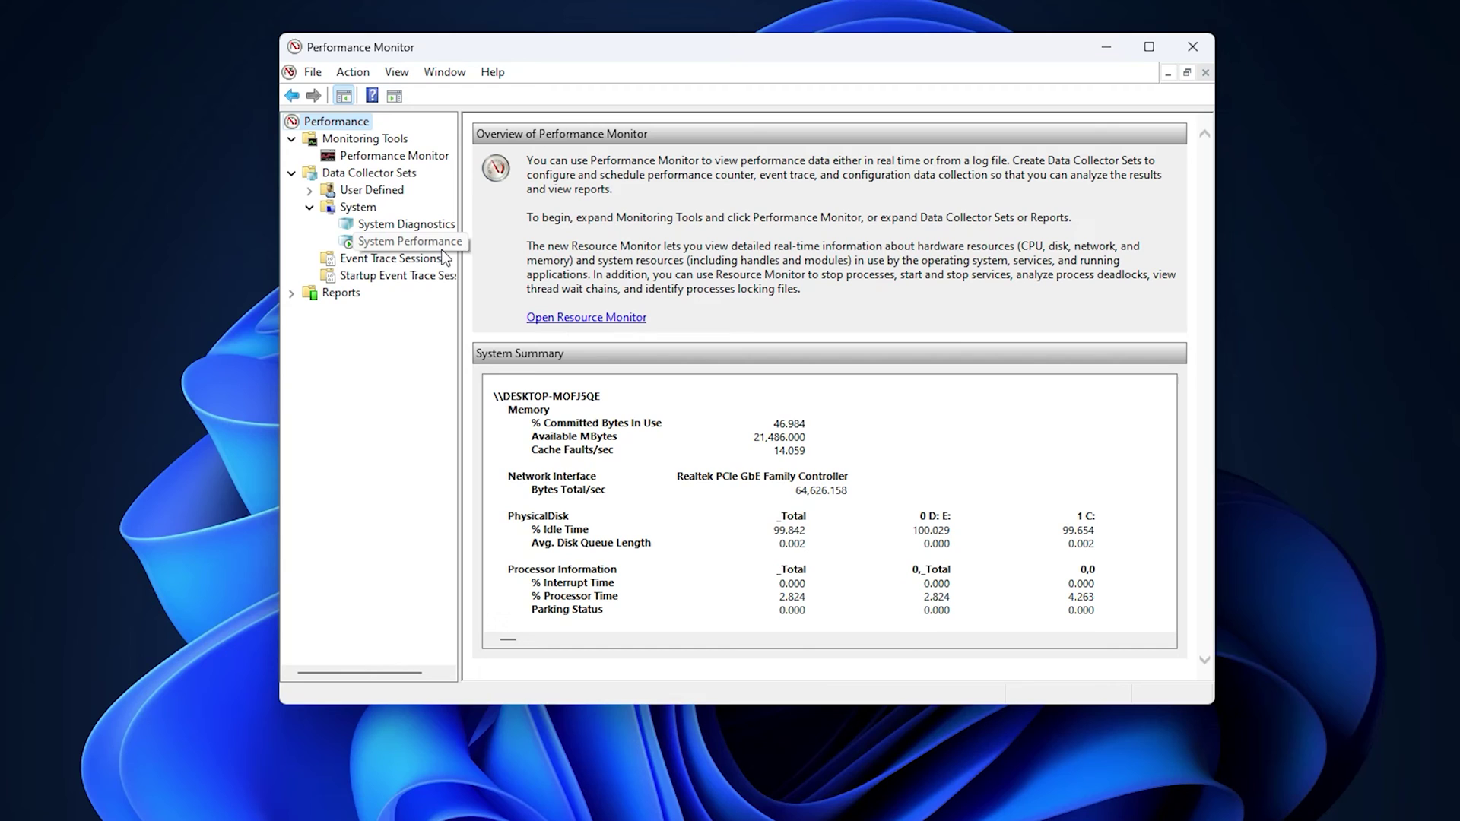
Step: Open the newly generated report under Reports > System > System Performance
left_click(439, 247)
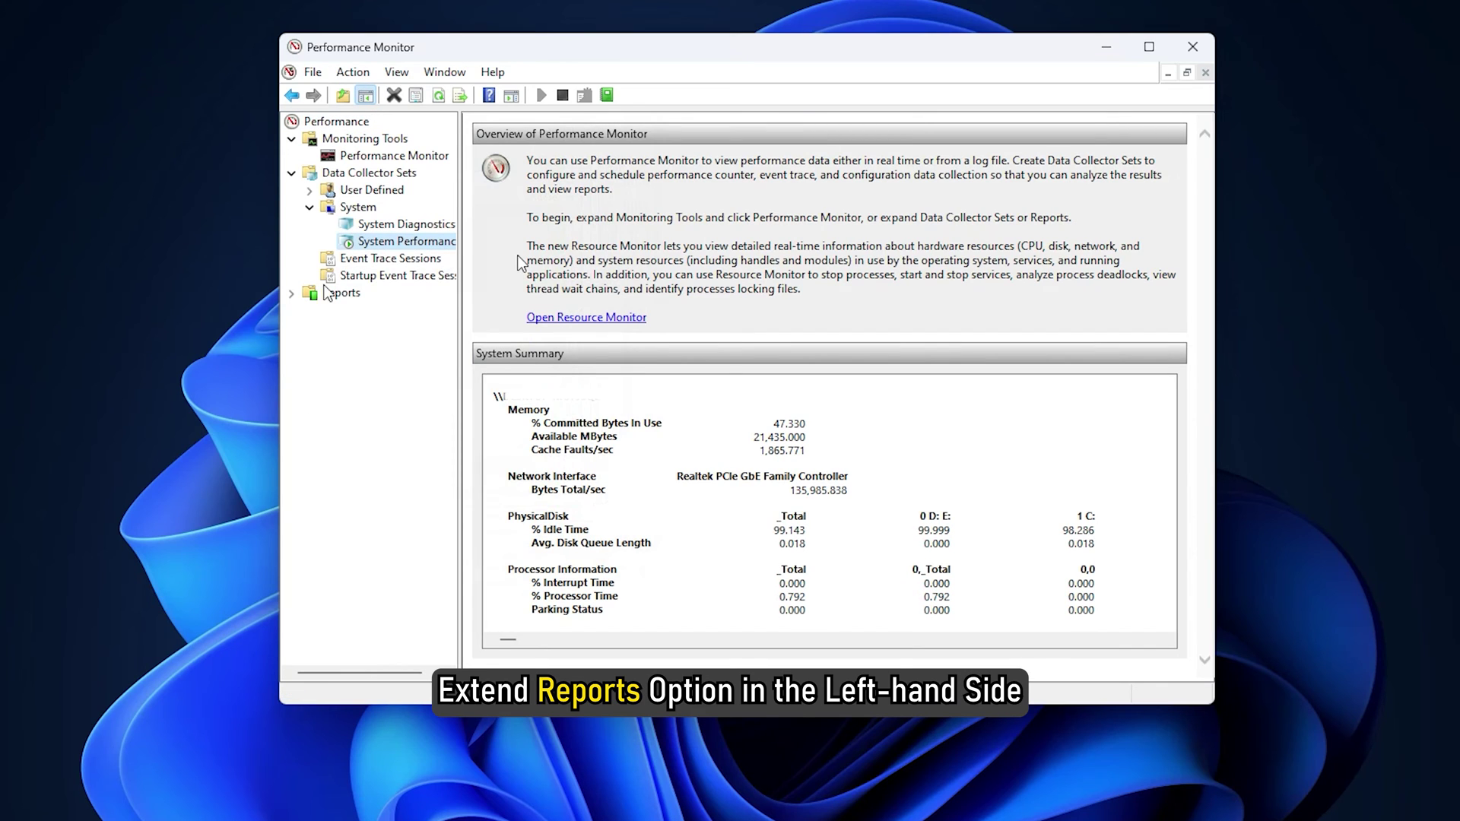
left_click(321, 294)
left_click(291, 294)
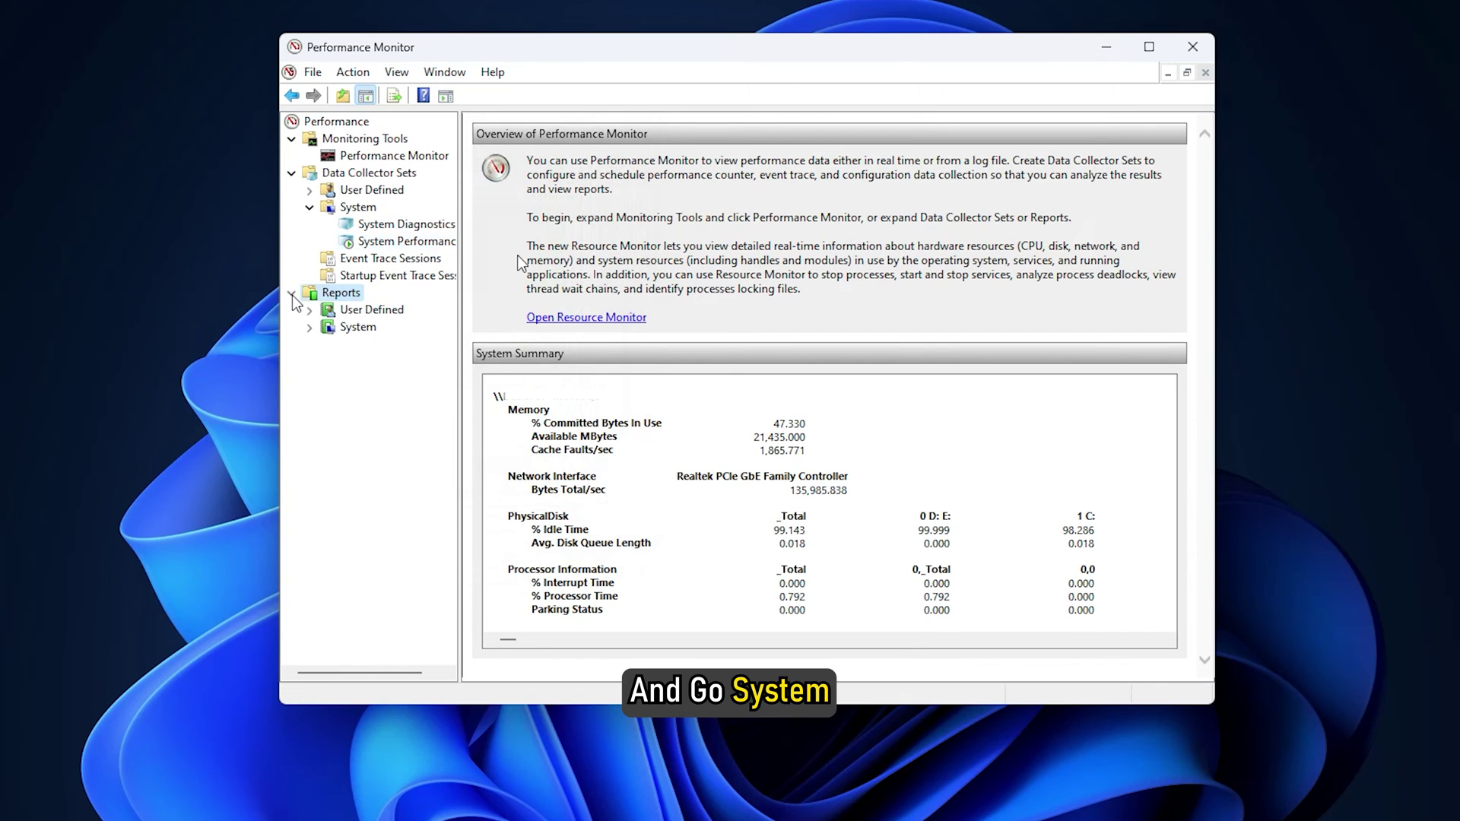
left_click(310, 327)
left_click(327, 361)
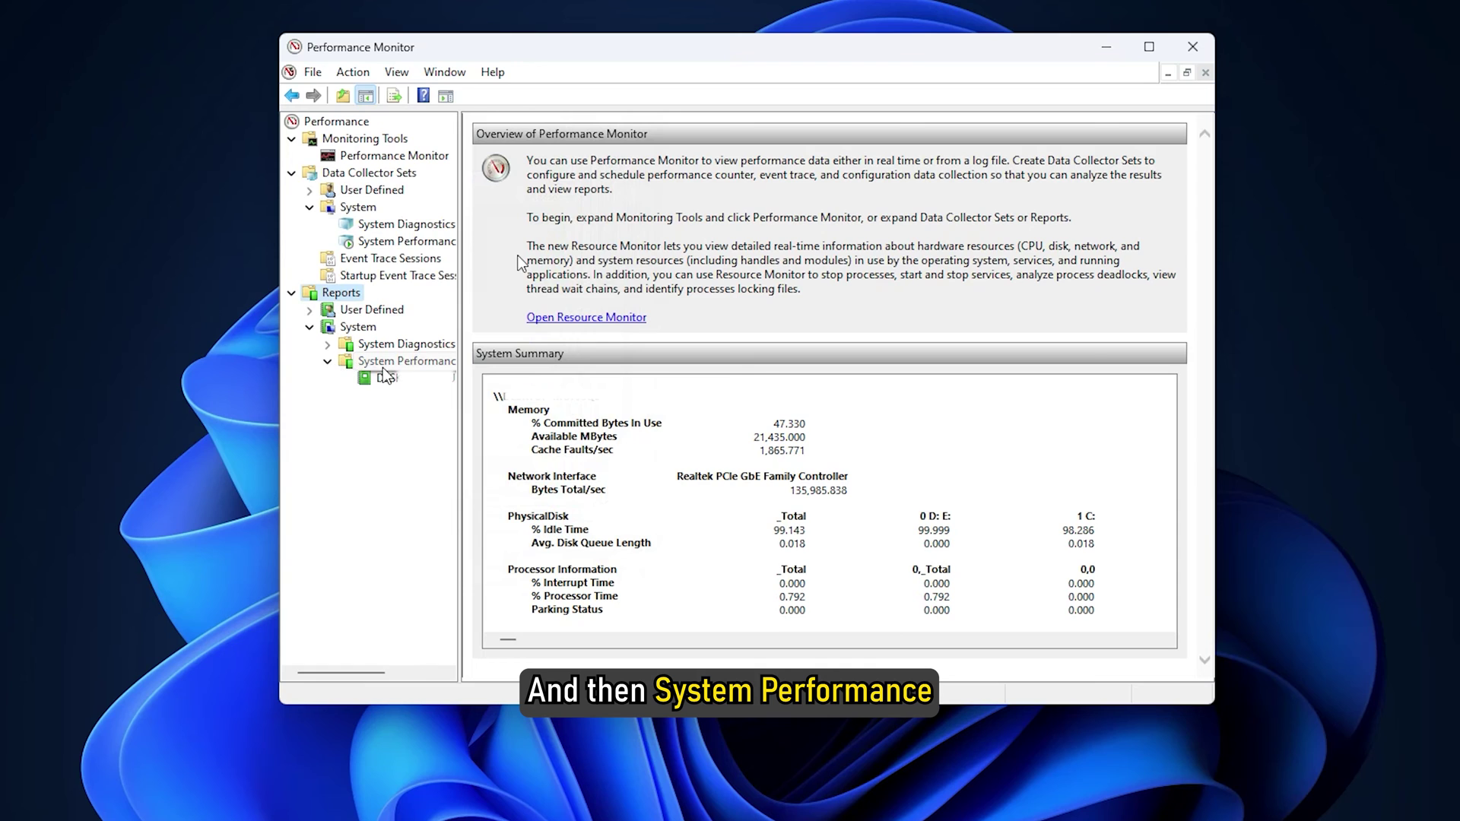
left_click(414, 378)
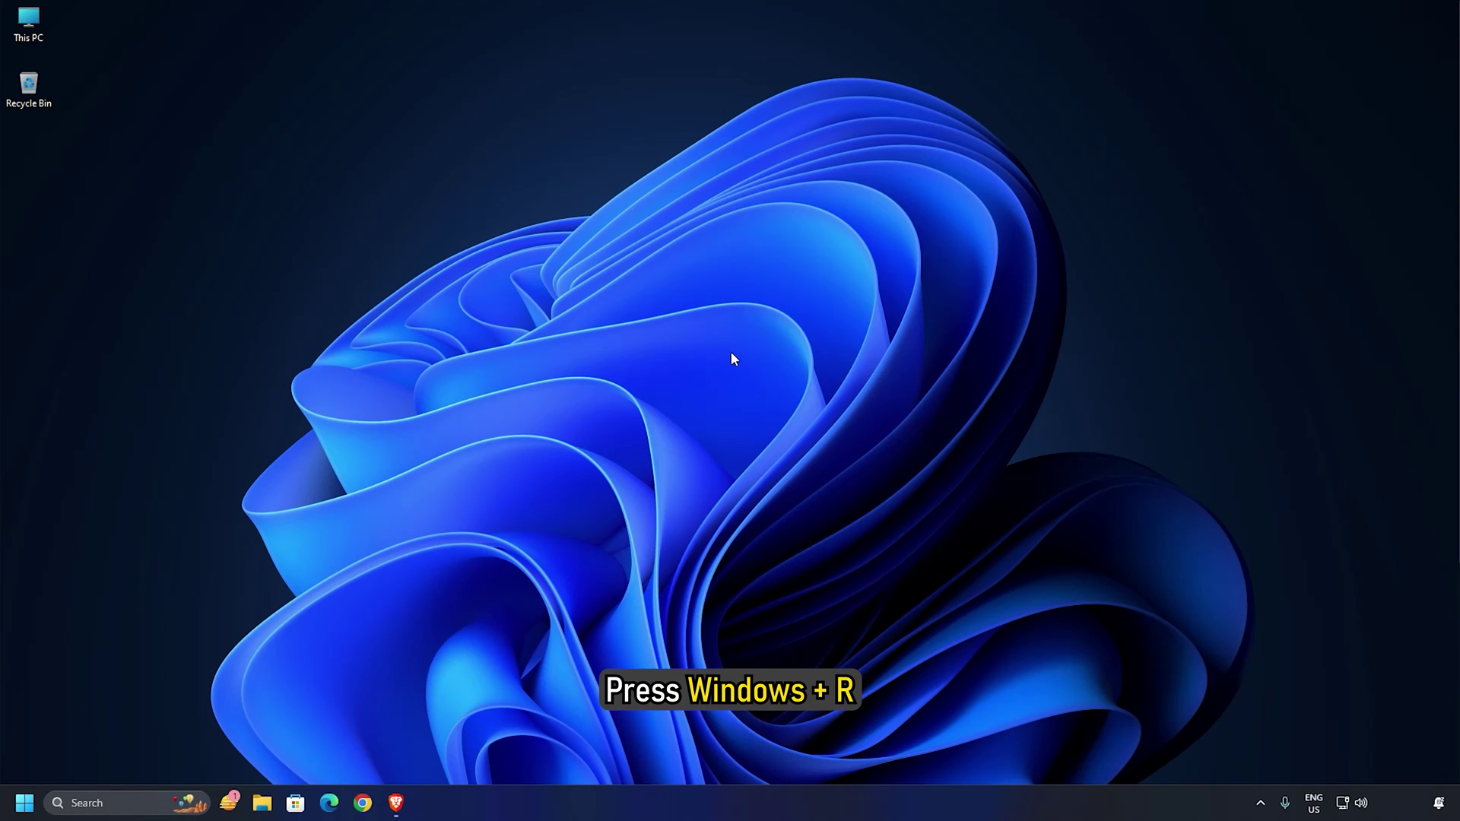
Step: Run 'perfmon /report' from the Run dialog to start a system report
key("super+r")
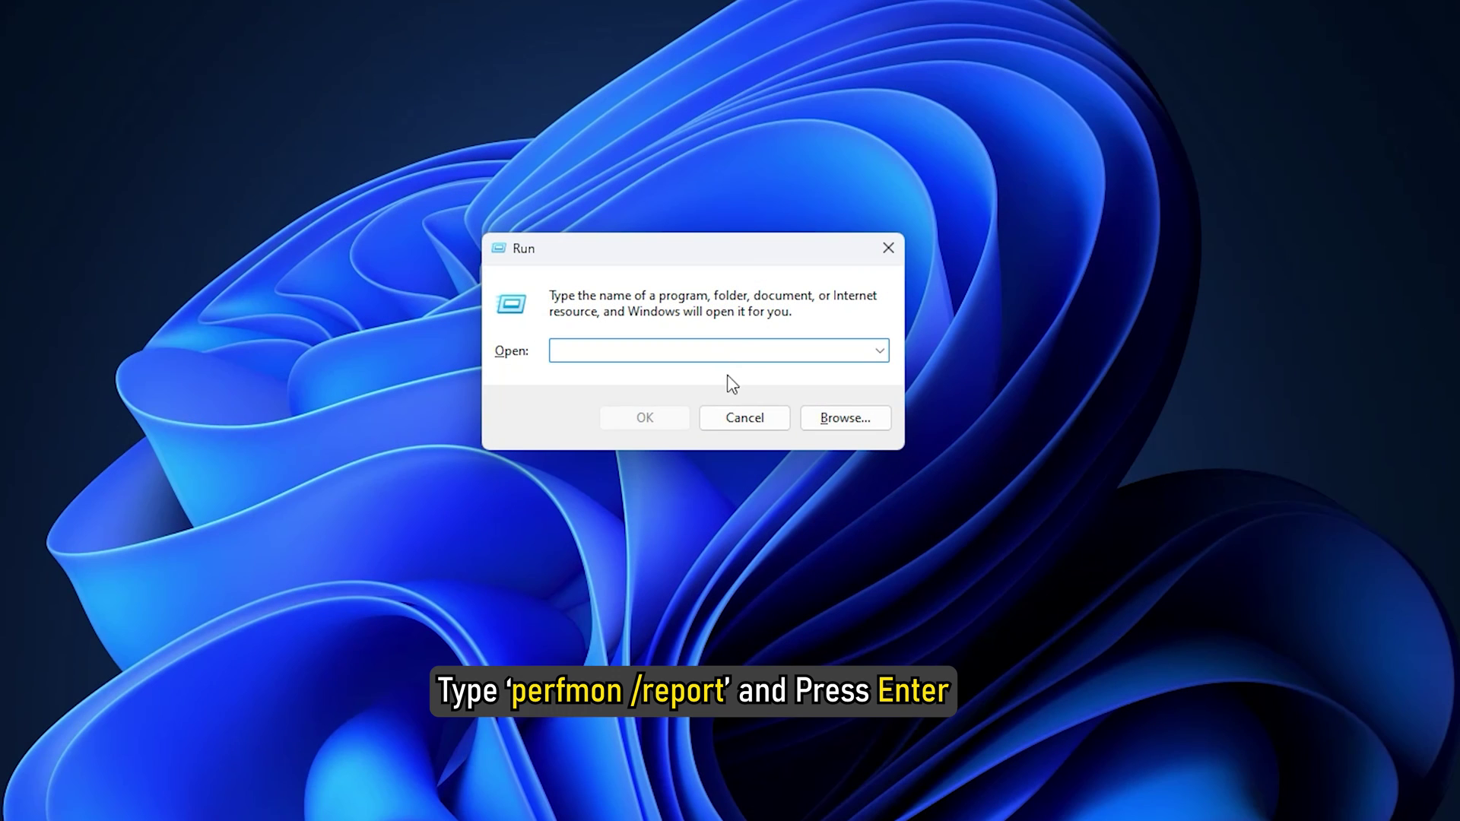
type("per")
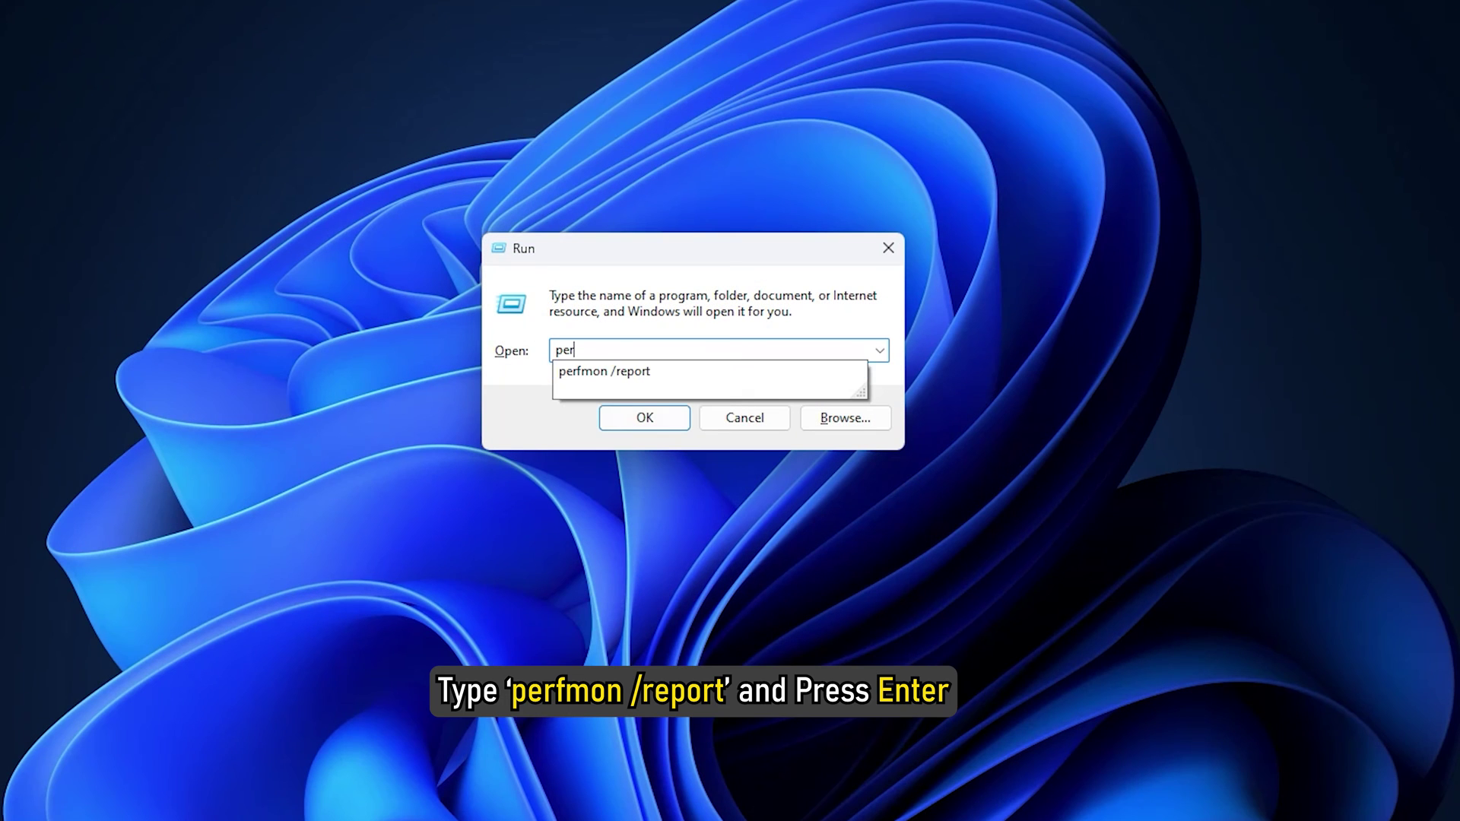
type("fmon /report")
key("Return")
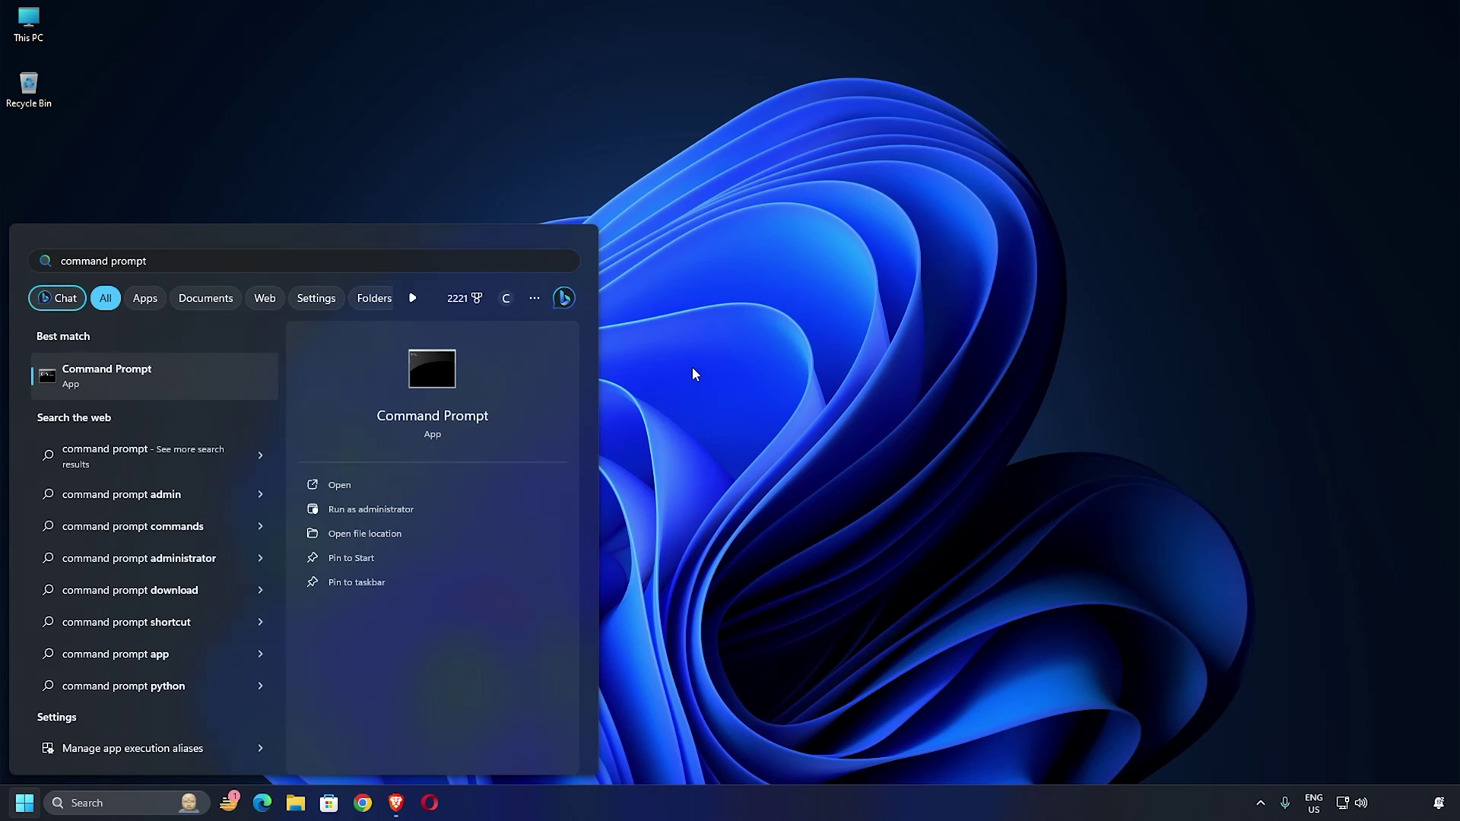
Step: Bring up the launch options for the Command Prompt search result
right_click(98, 373)
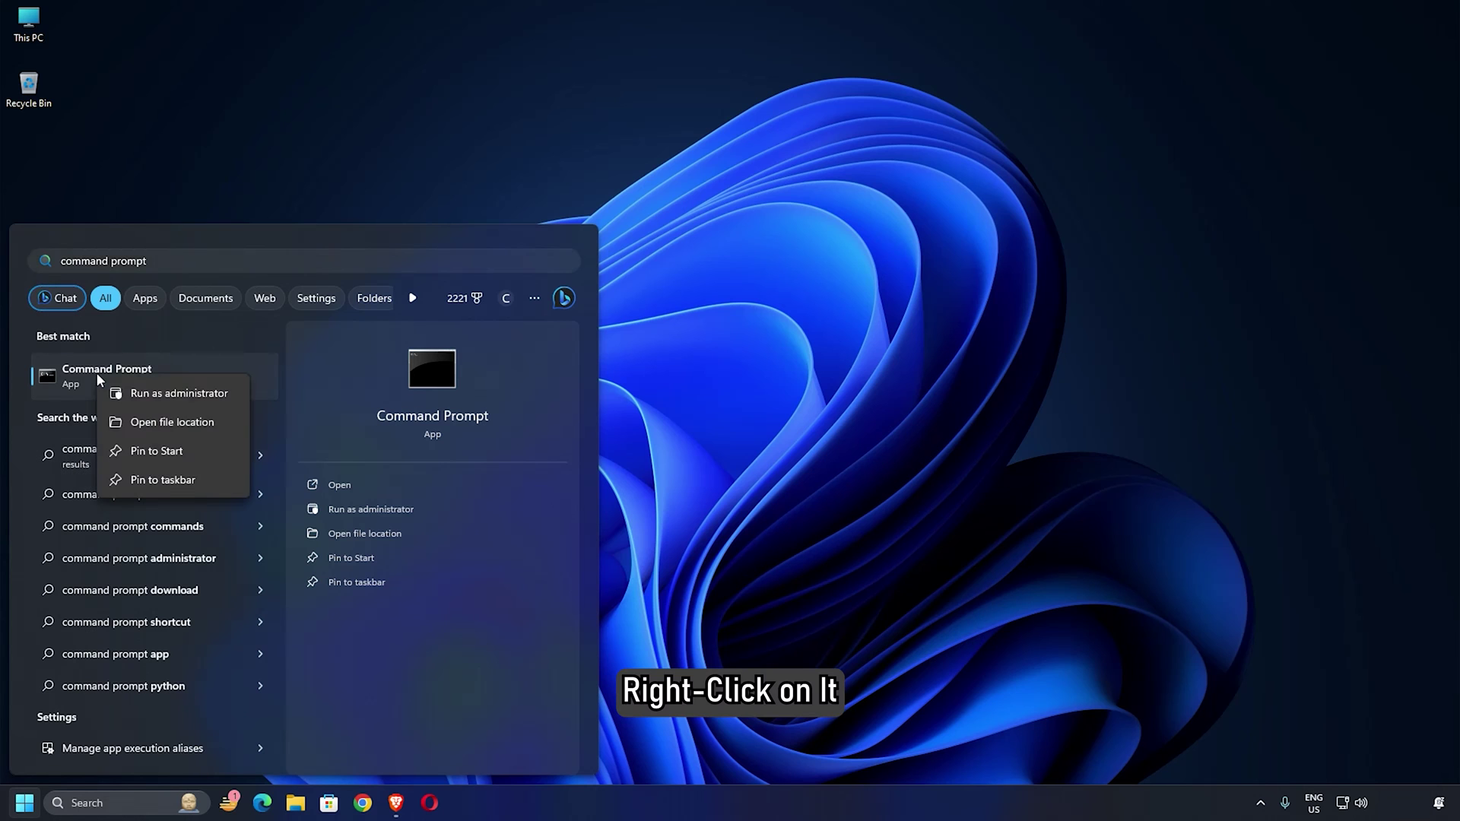
Step: Launch Command Prompt as administrator and run 'winsat prepop'
left_click(197, 394)
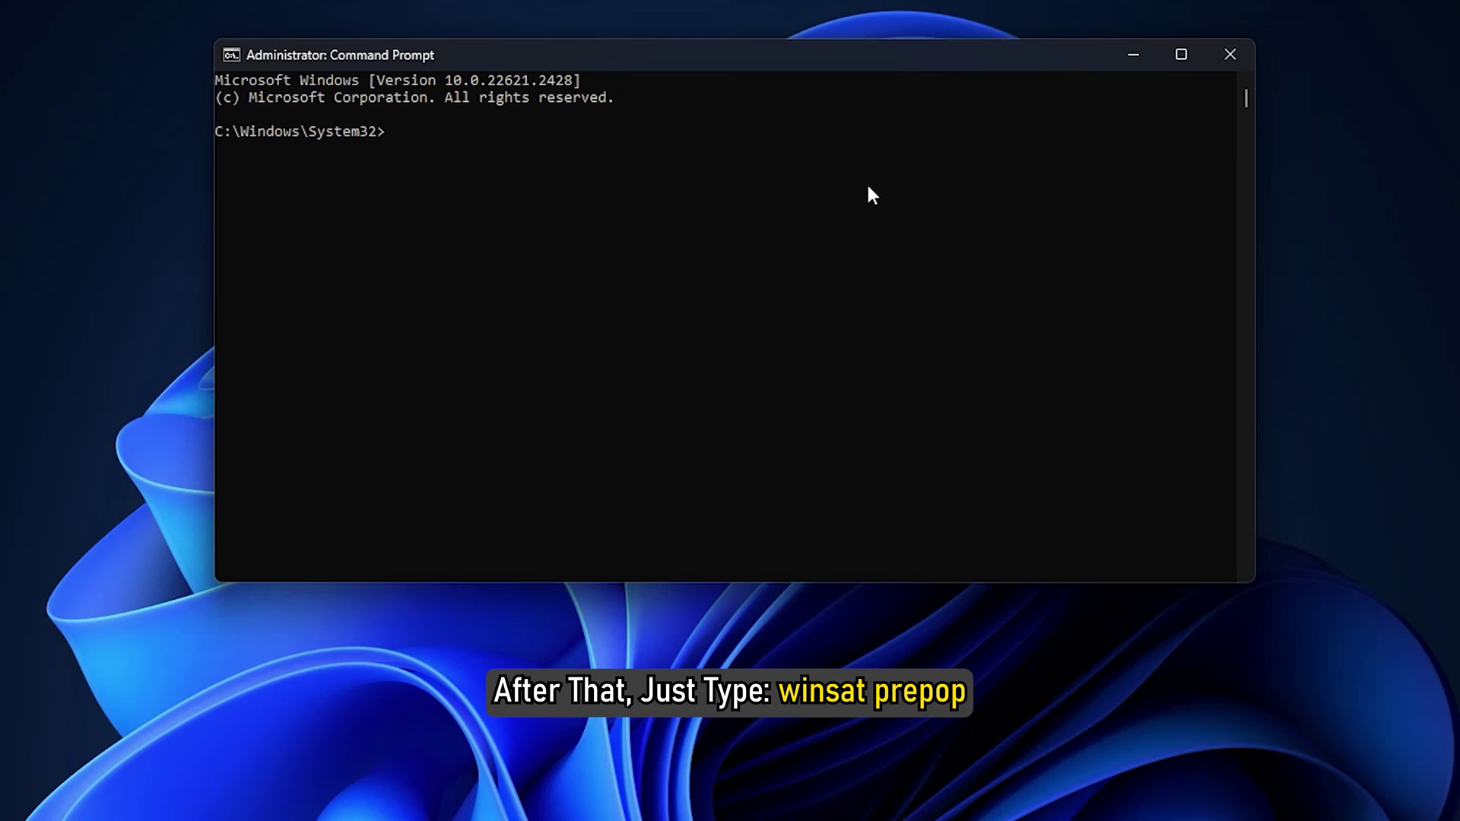
type("winsat prepop")
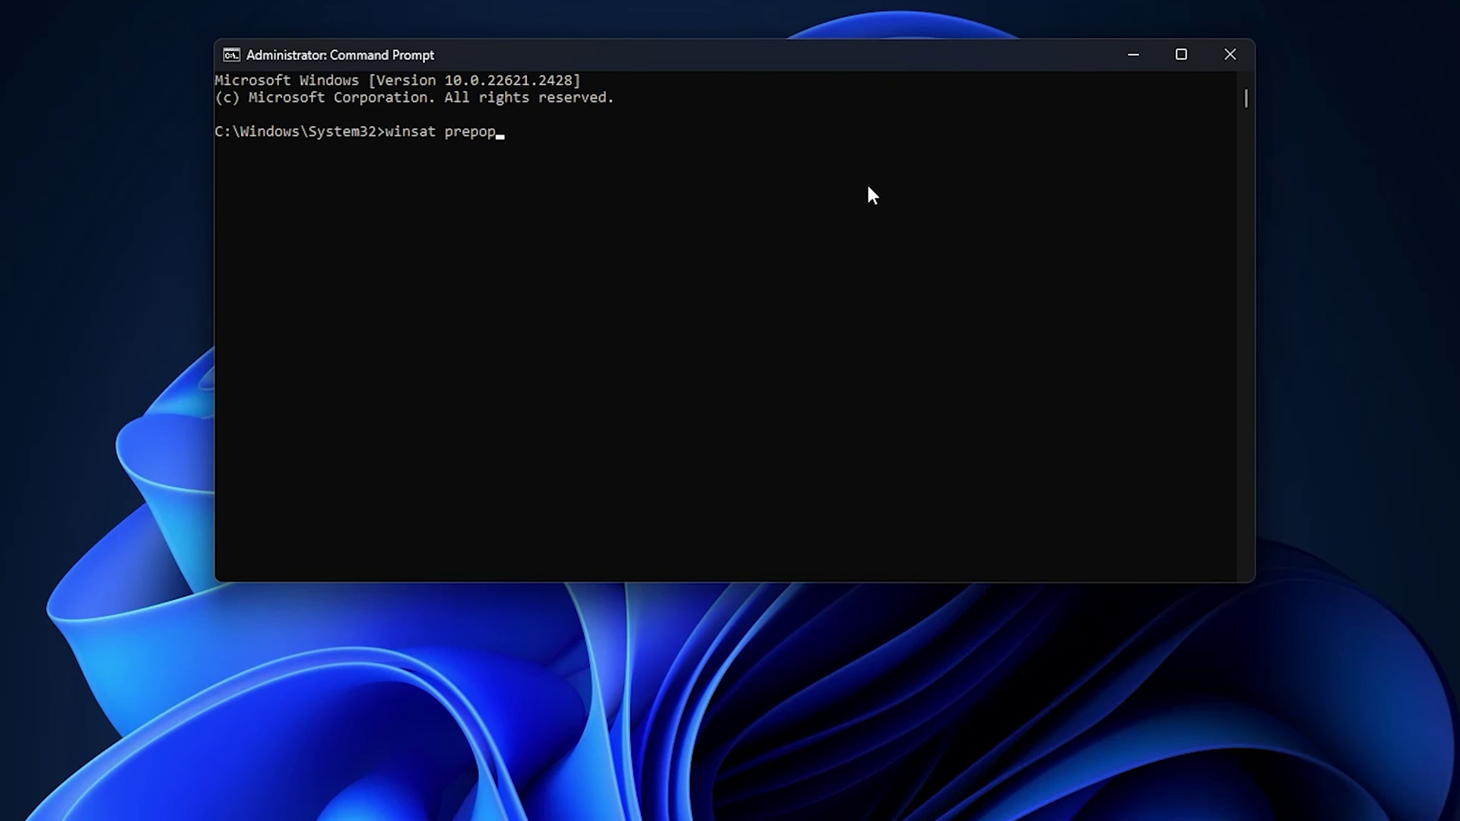
key("Return")
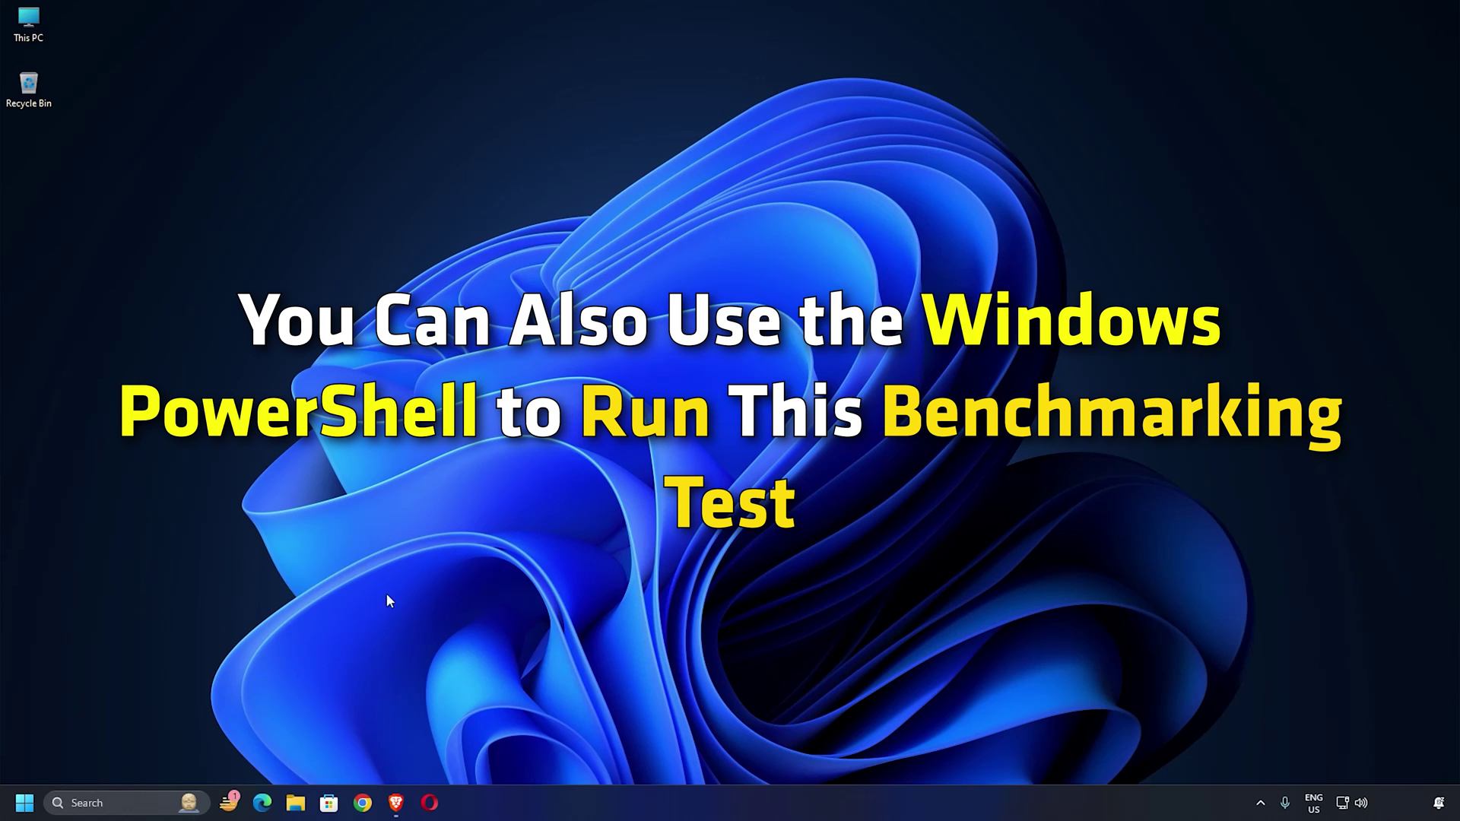
Step: Search 'powershell' and run Windows PowerShell as administrator
left_click(125, 805)
type("po")
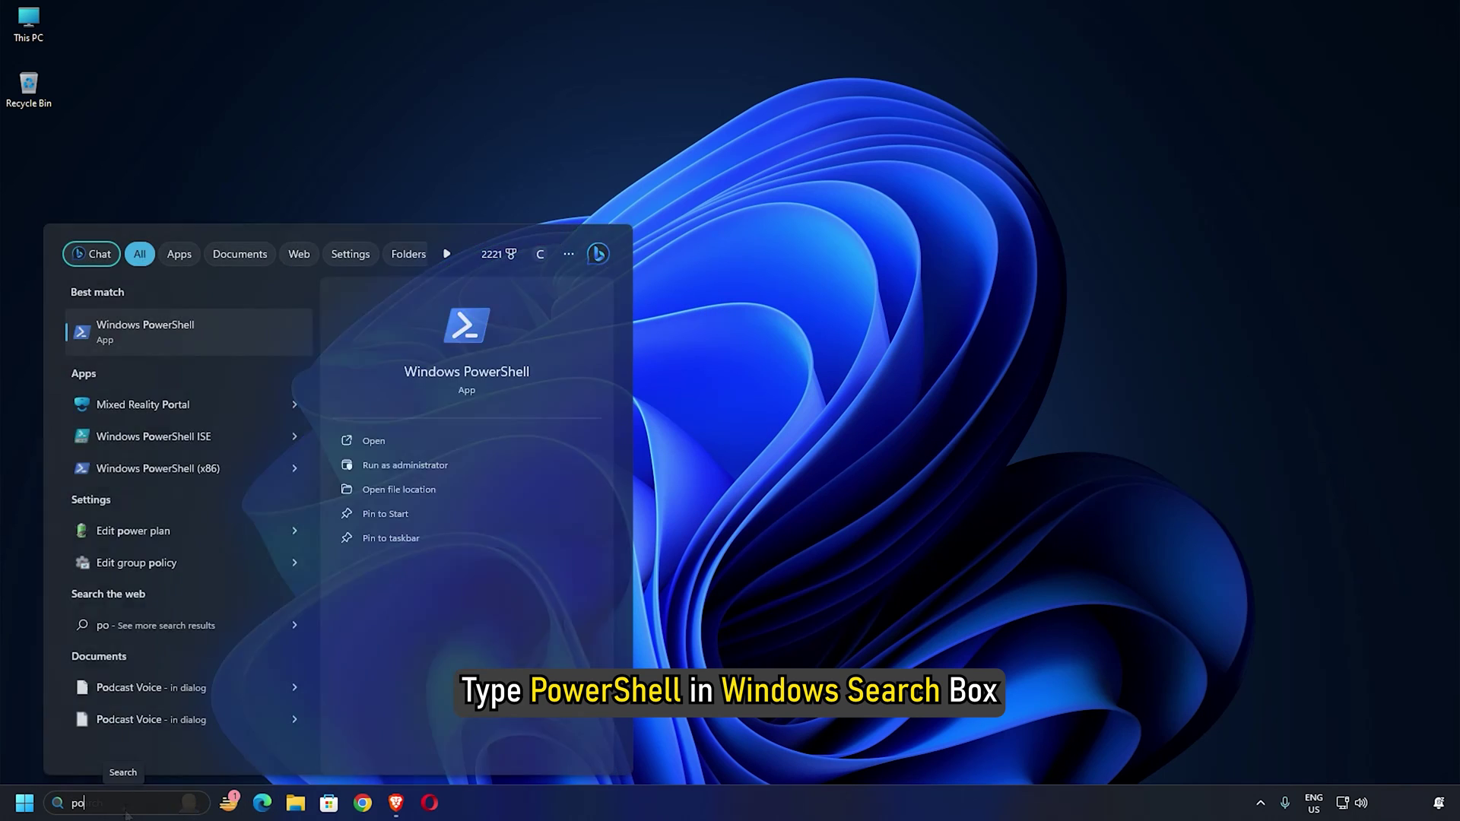
type("wershell")
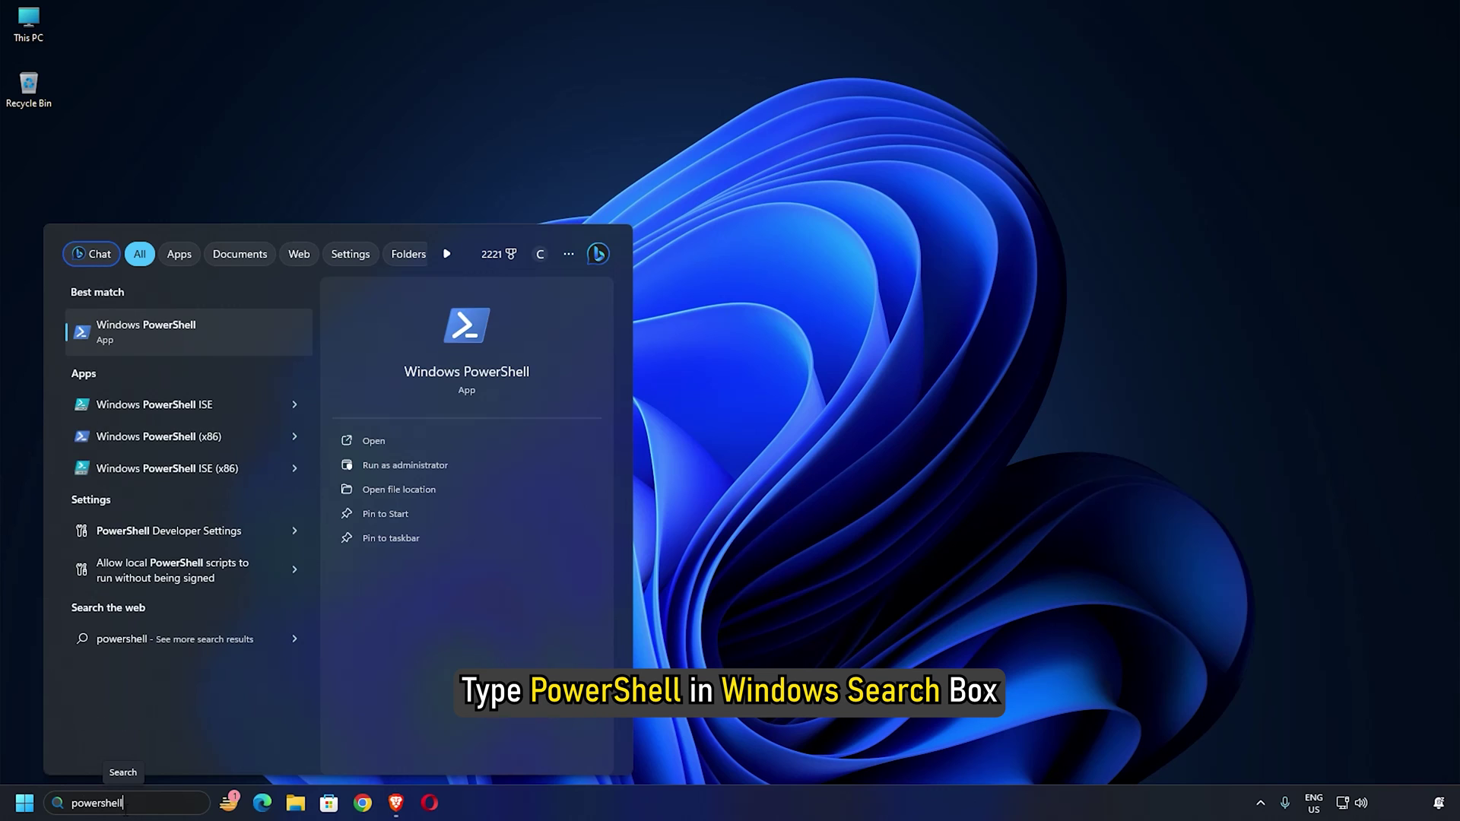
right_click(198, 327)
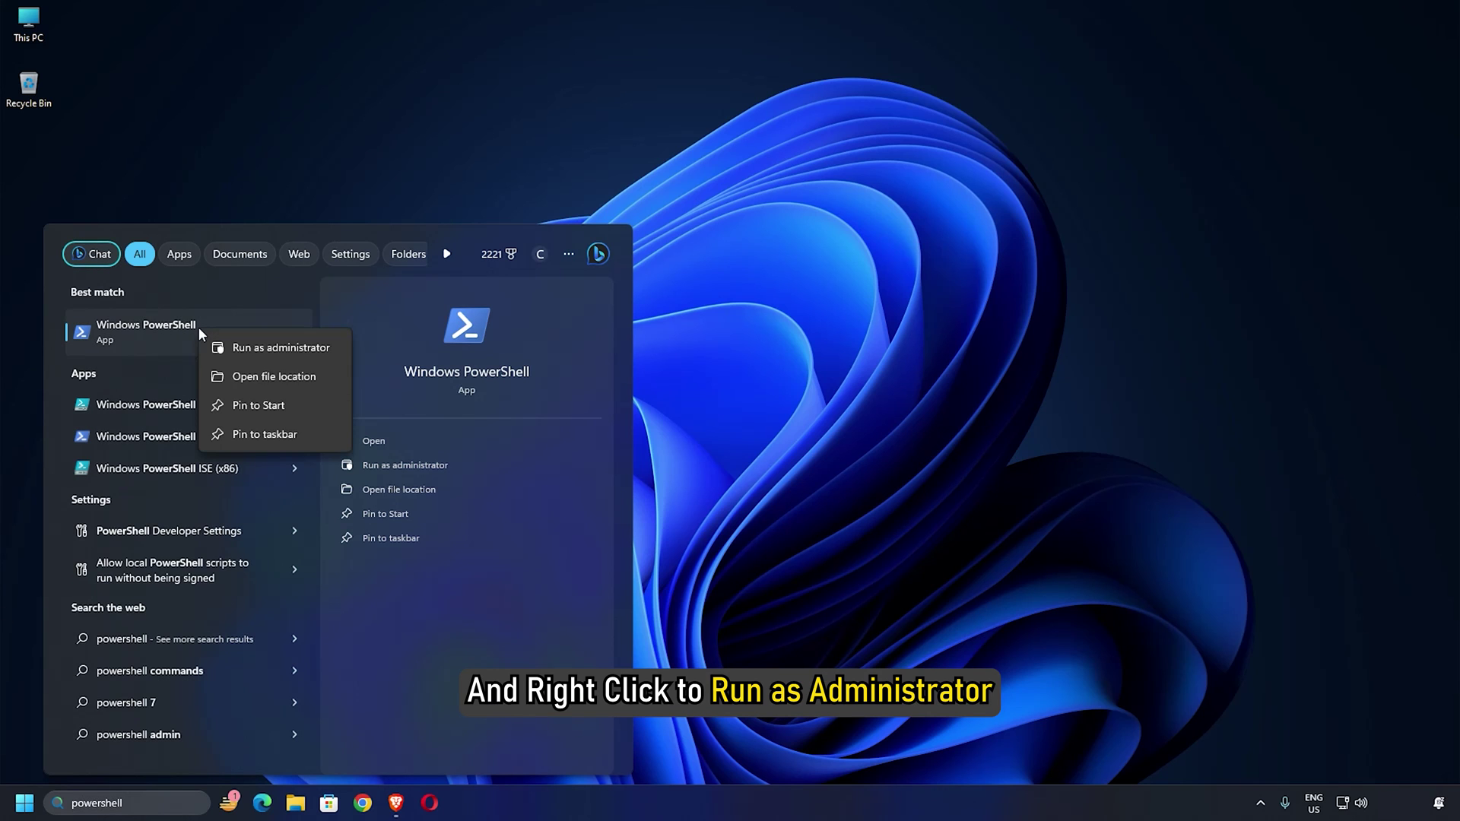
left_click(285, 341)
Step: Run 'Get-WmiObject -class Win32_WinSAT' to list the CPU, D3D, disk, graphics and memory scores
type("Get")
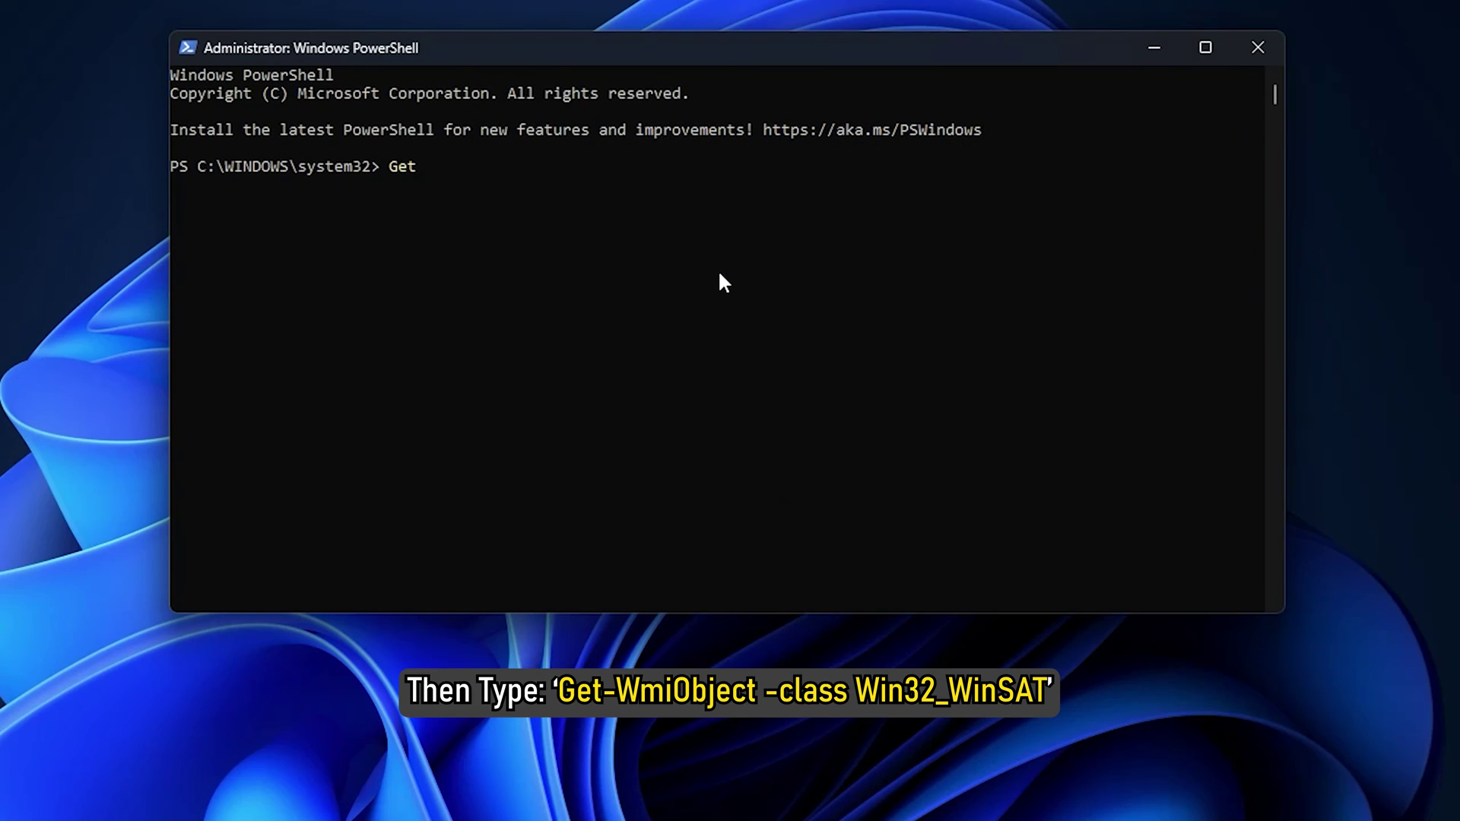
type("-WmiObject -class Win3")
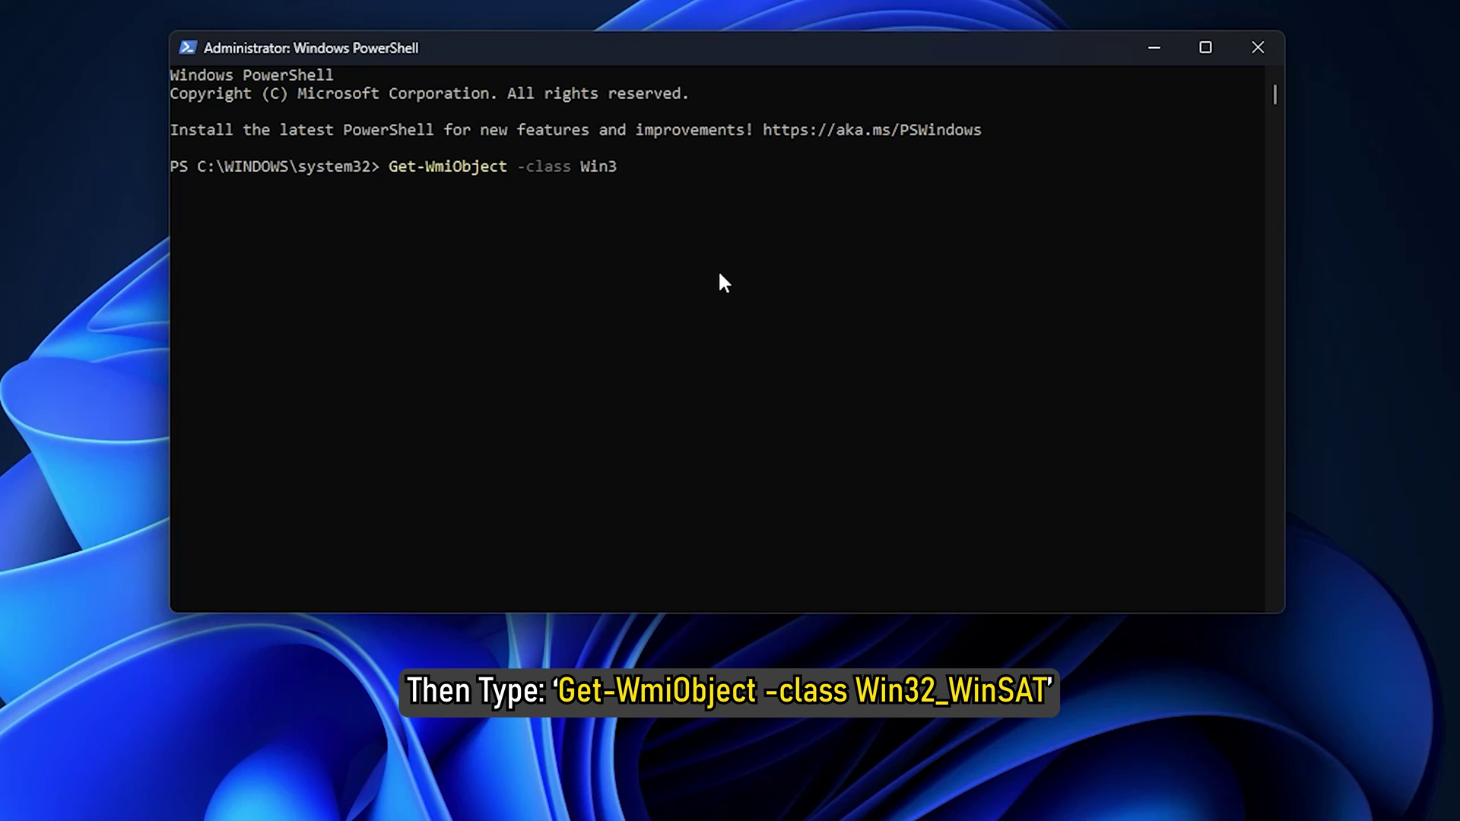
type("2_WinSAT")
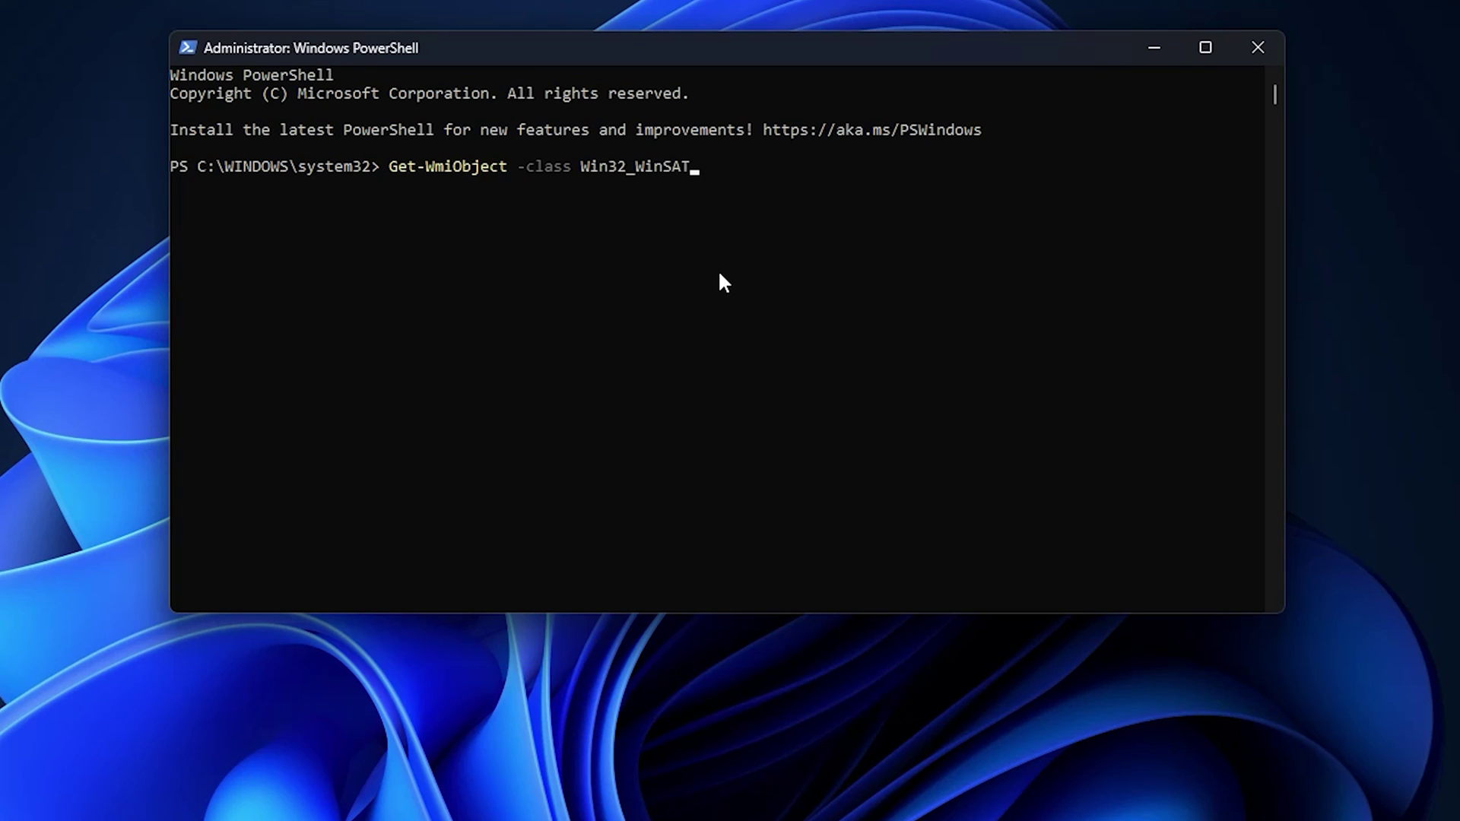
key("Return")
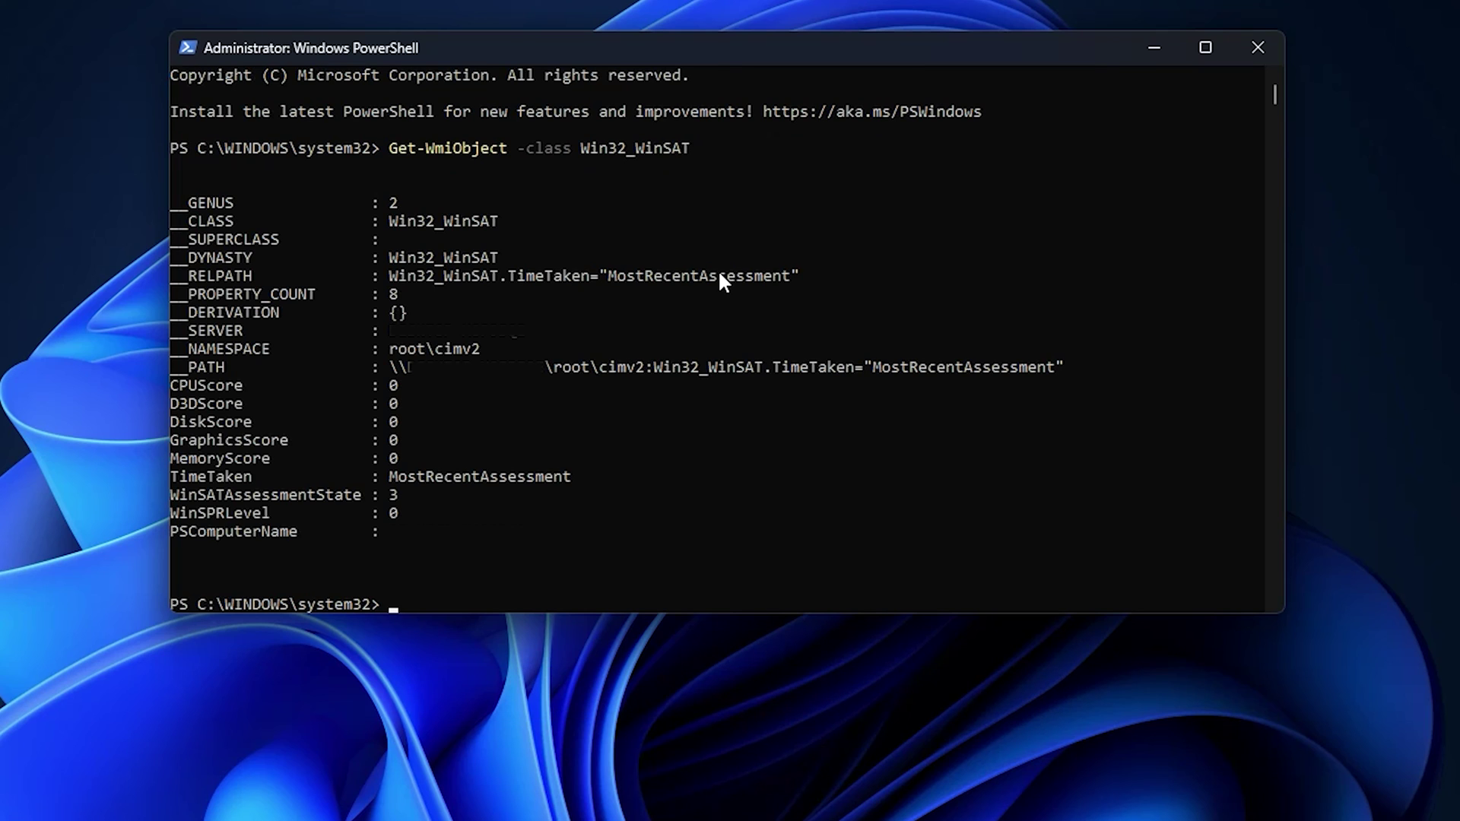